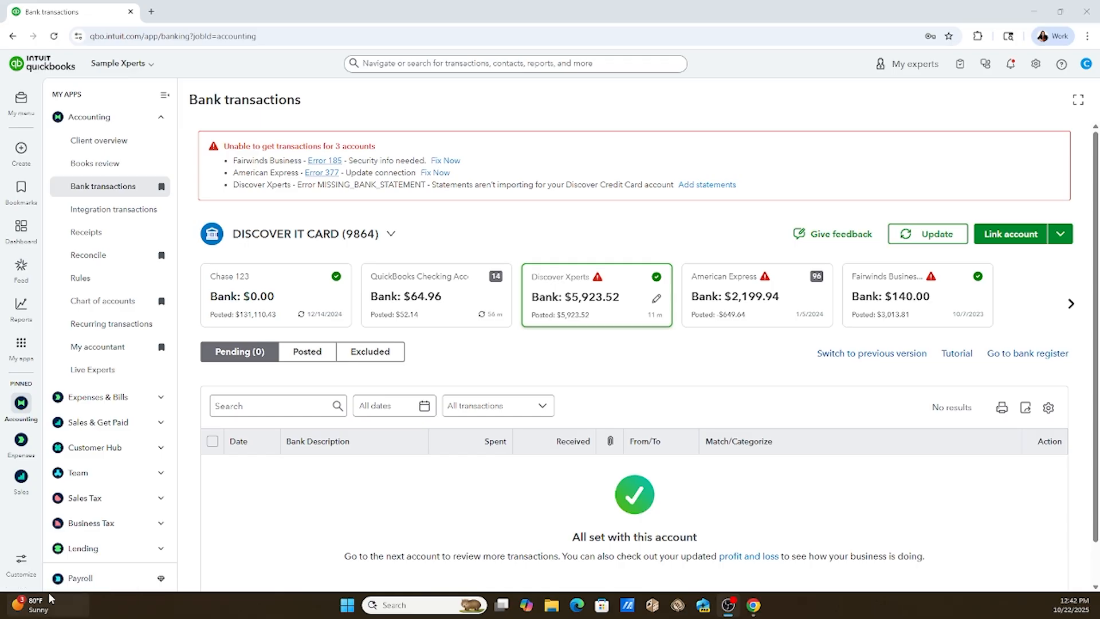
Open the account reconciliation page and choose Discover Xperts as the account to reconcile.
mouse_move(21, 403)
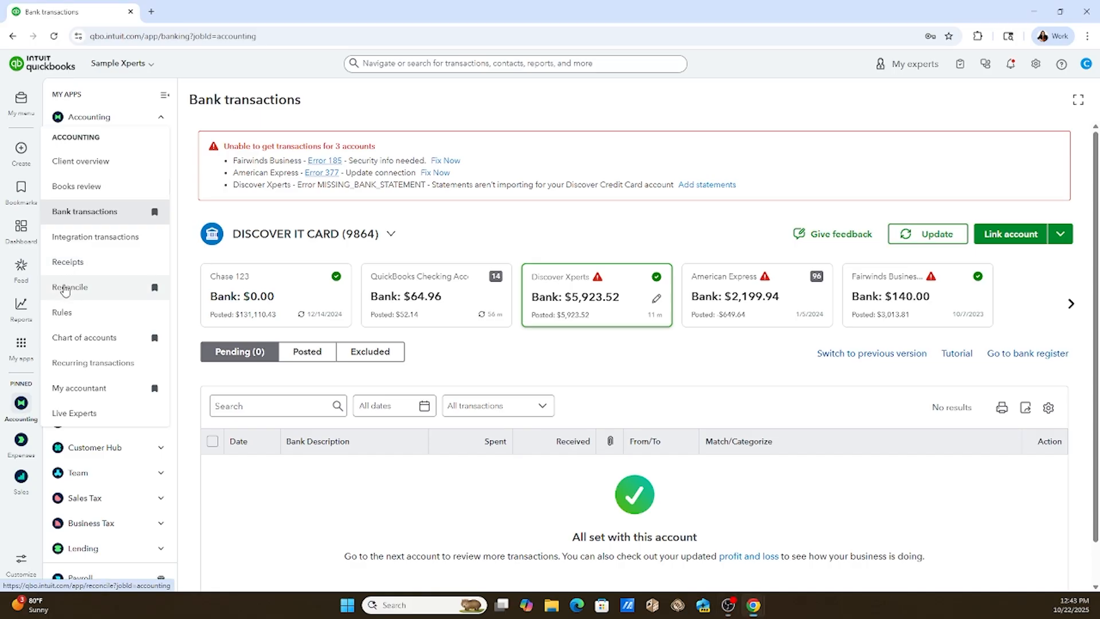
click(65, 291)
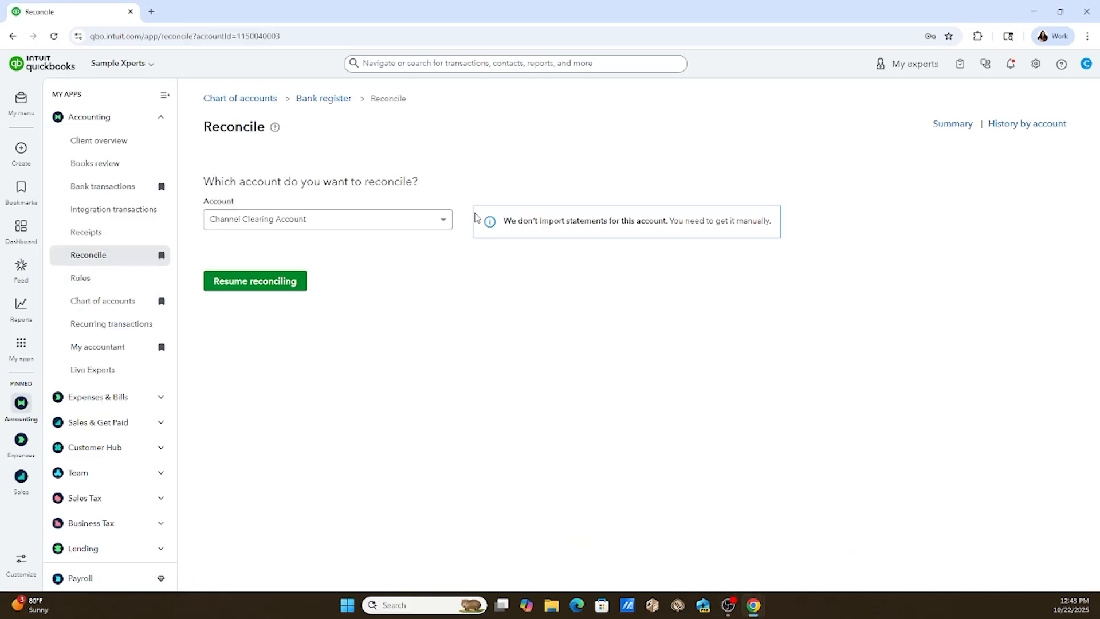
click(443, 220)
drag(449, 253, 449, 285)
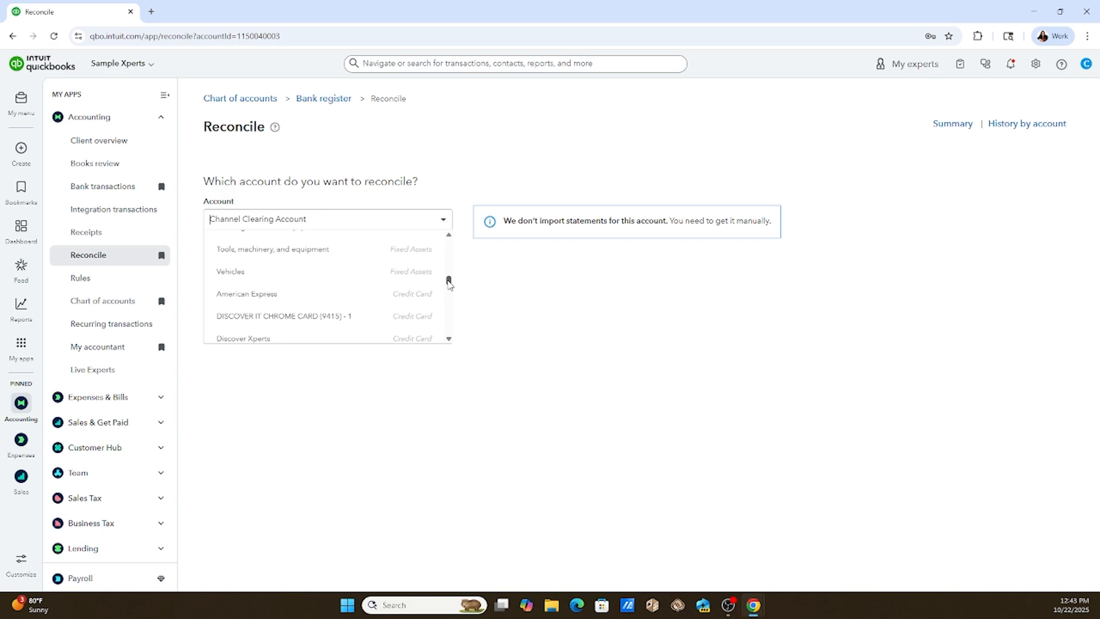
click(419, 343)
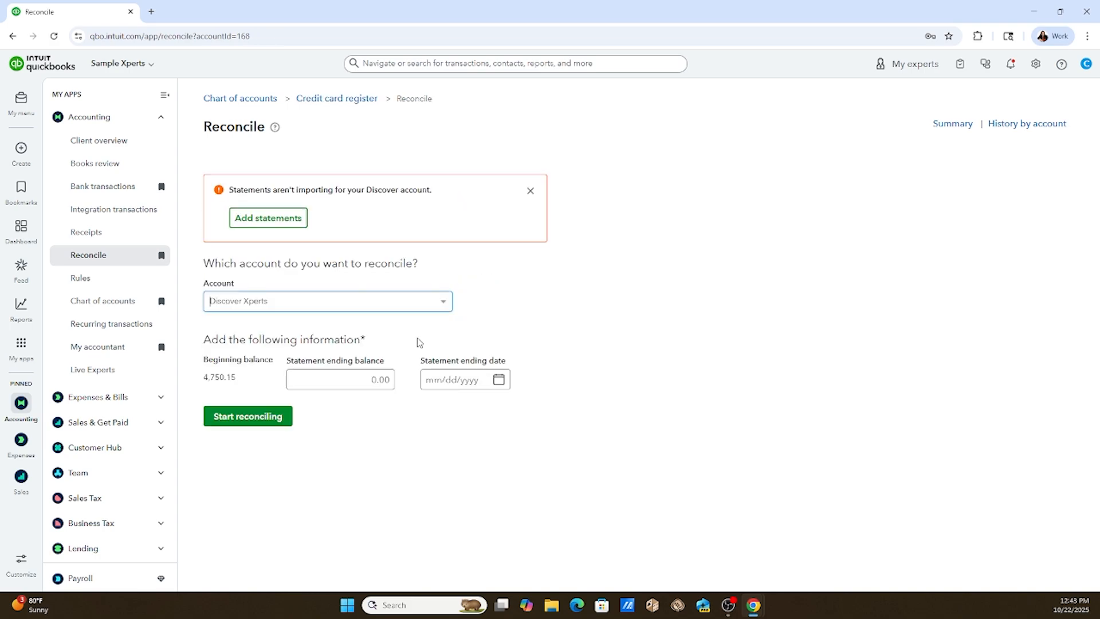
click(373, 380)
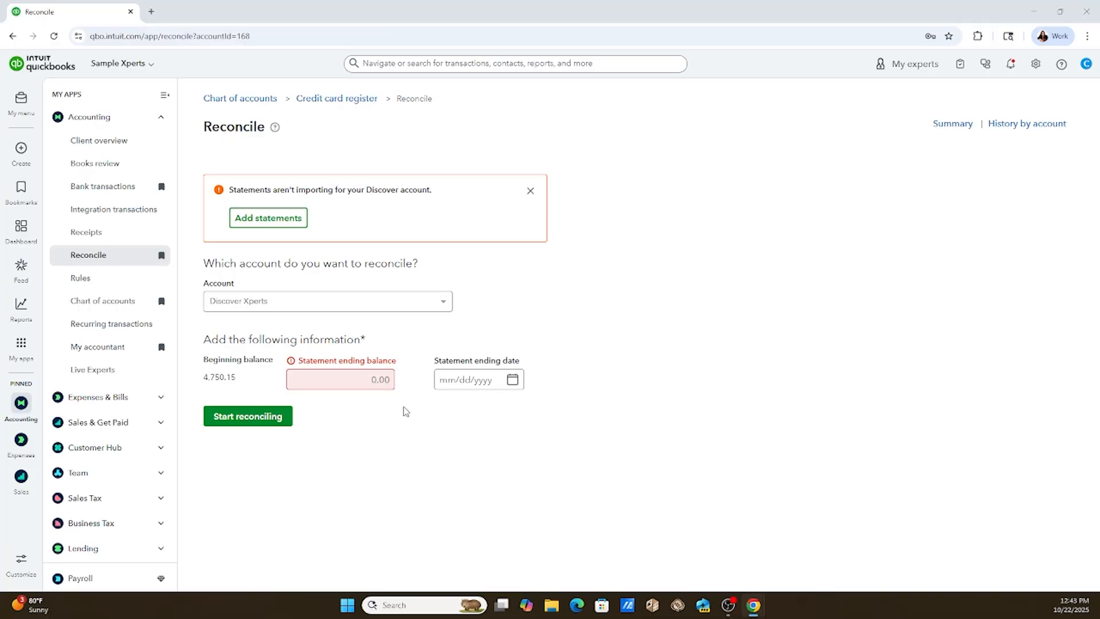
Open the Discover Xperts credit card register from the chart of accounts and sort it by date, oldest first.
click(357, 100)
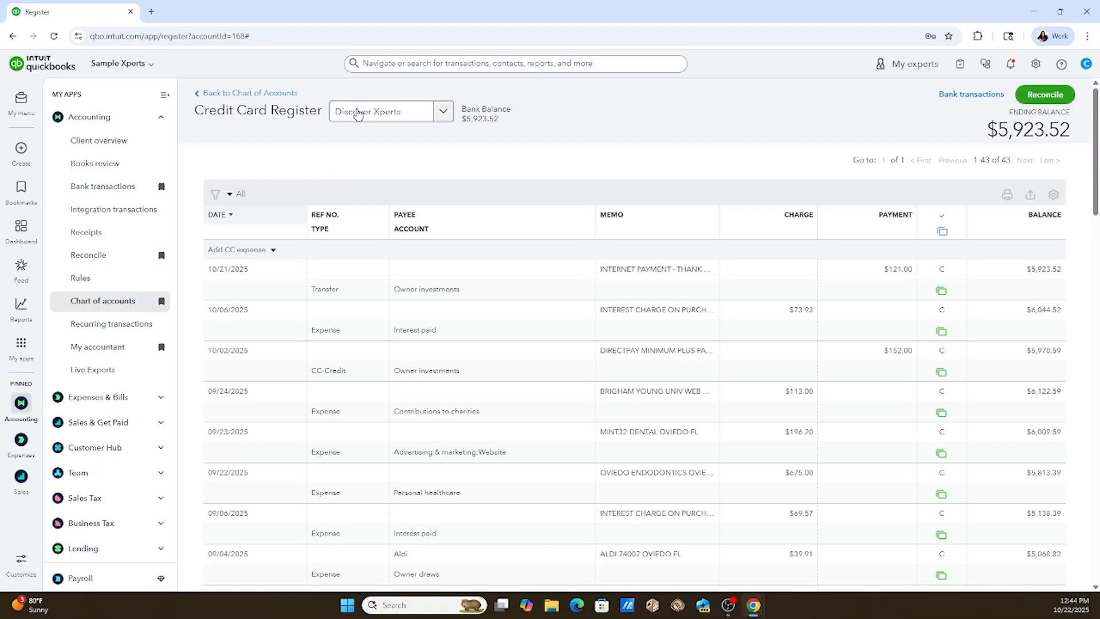
click(218, 94)
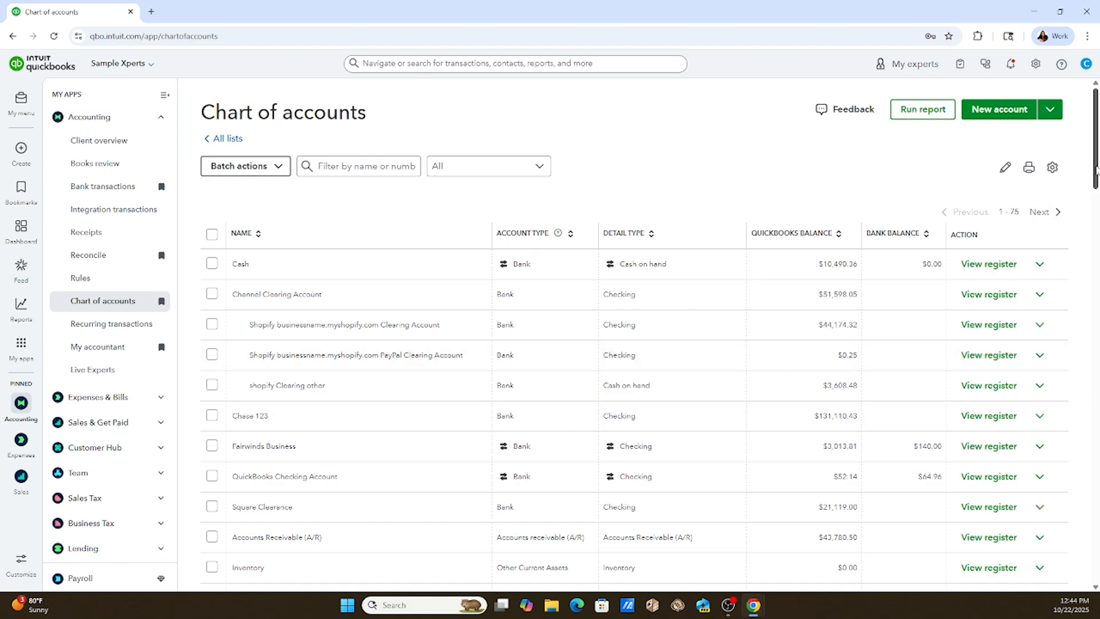
drag(1095, 173, 1096, 322)
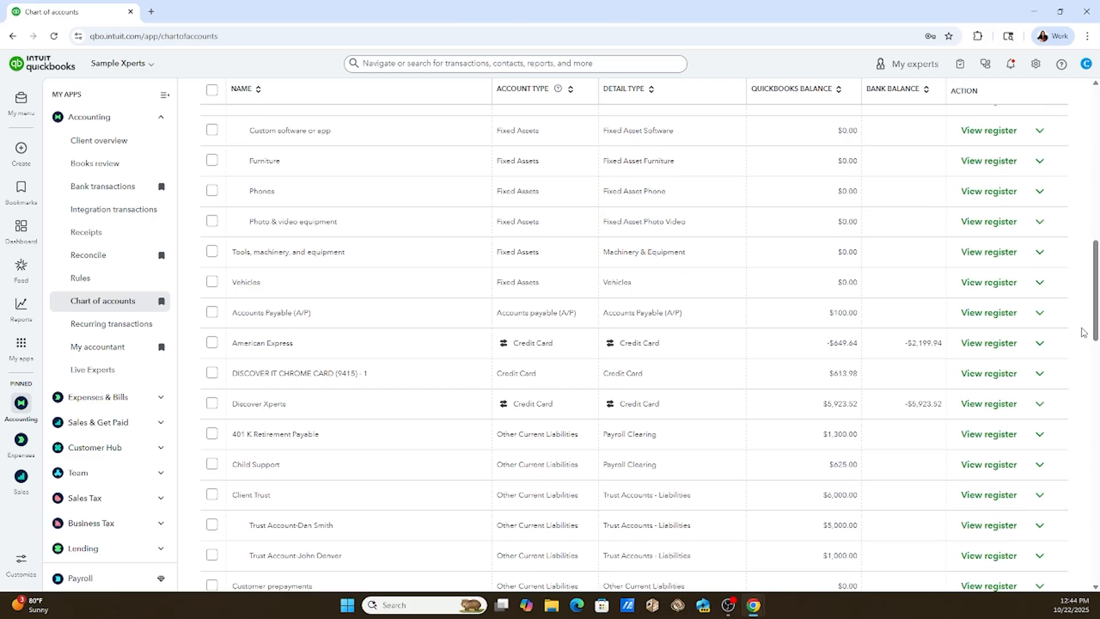
click(977, 405)
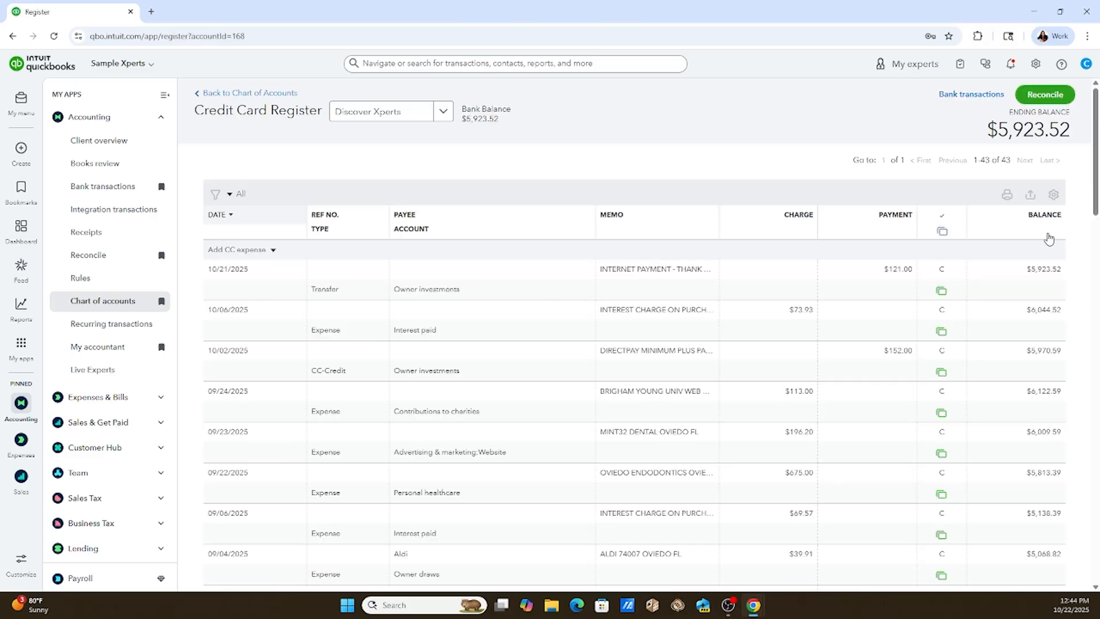
click(231, 216)
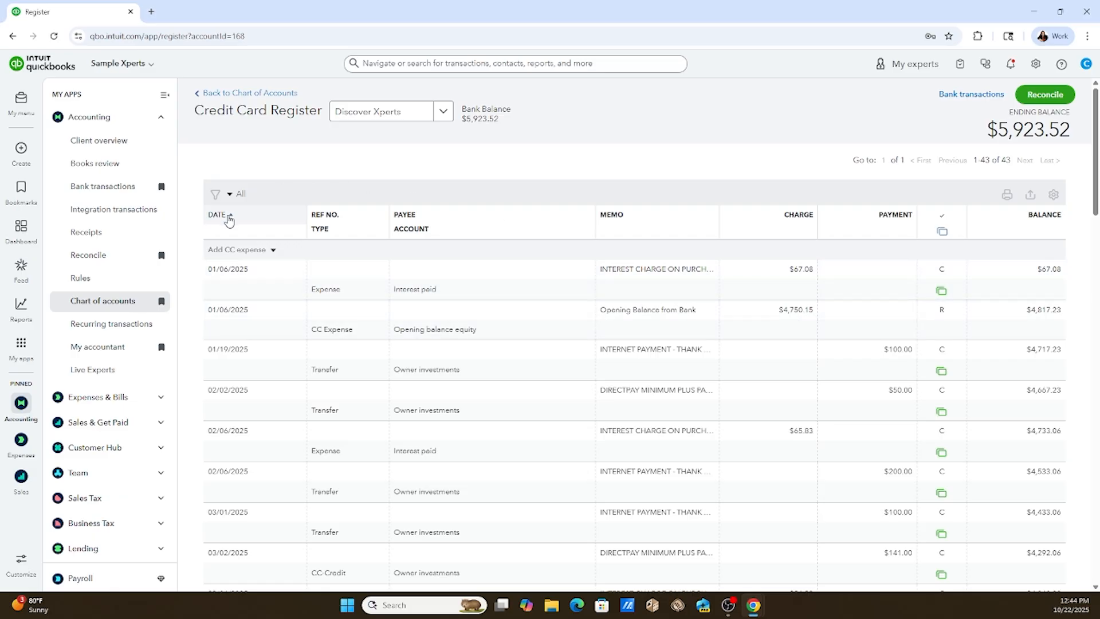
Filter the credit card register to show only transactions with the Reconciled status.
click(230, 195)
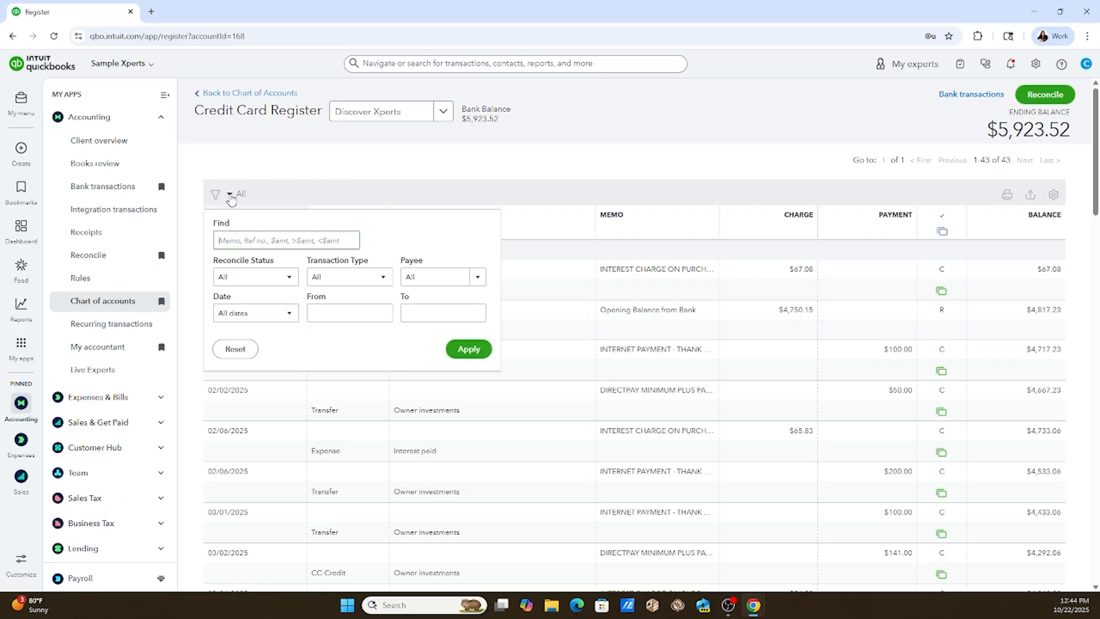
click(278, 279)
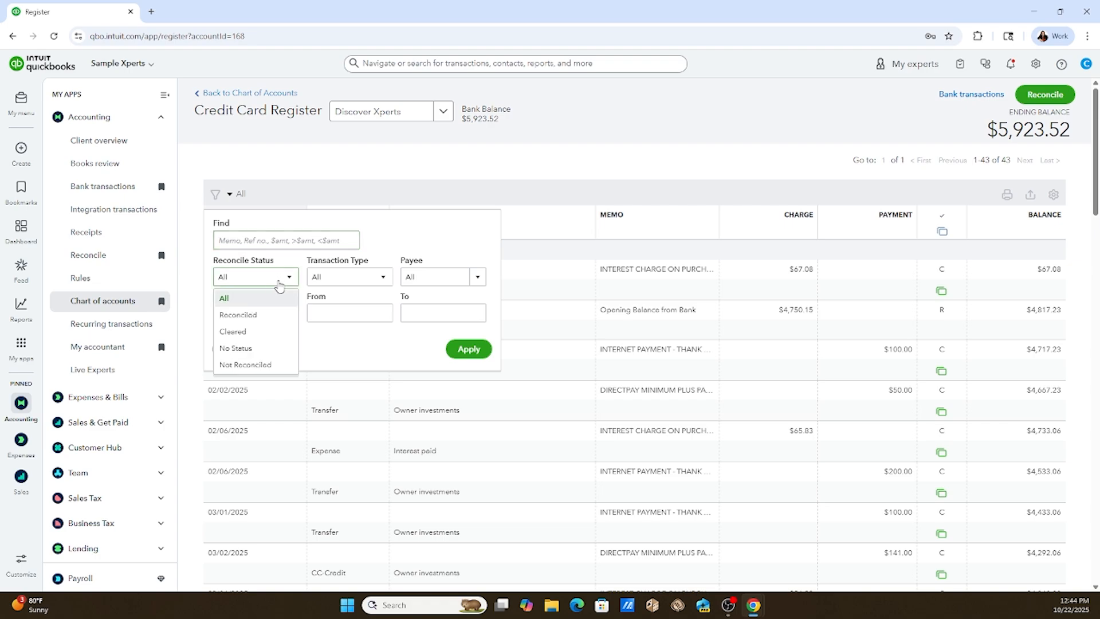
click(253, 317)
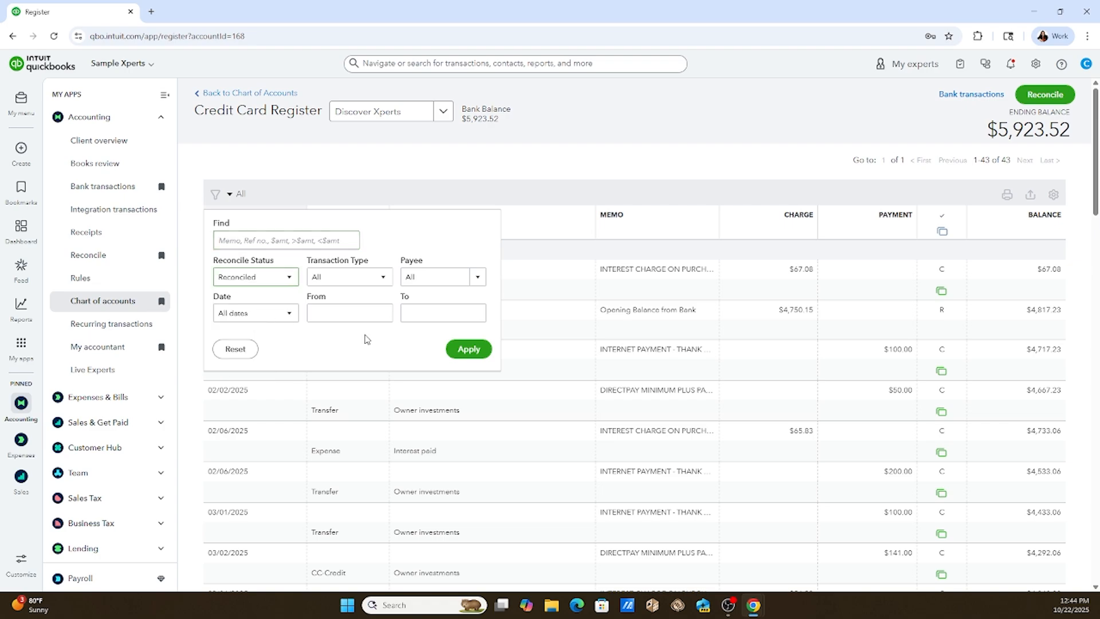
click(468, 349)
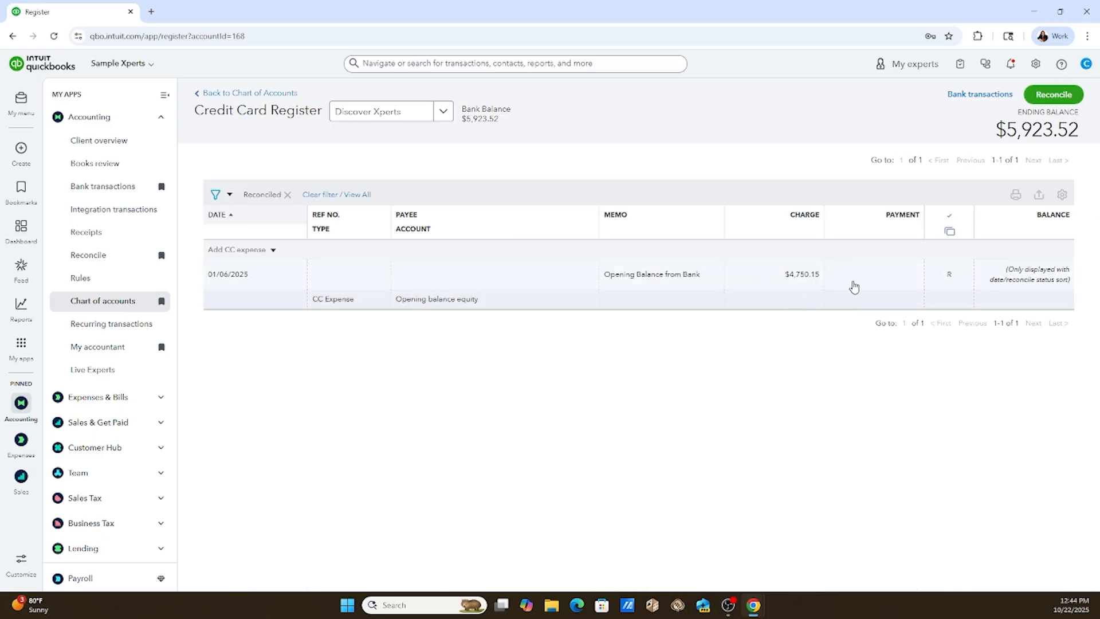
Change the Opening balance equity line of the 01/06/2025 opening balance expense to 4817.23, save it and accept modifying the reconciled transaction.
click(807, 281)
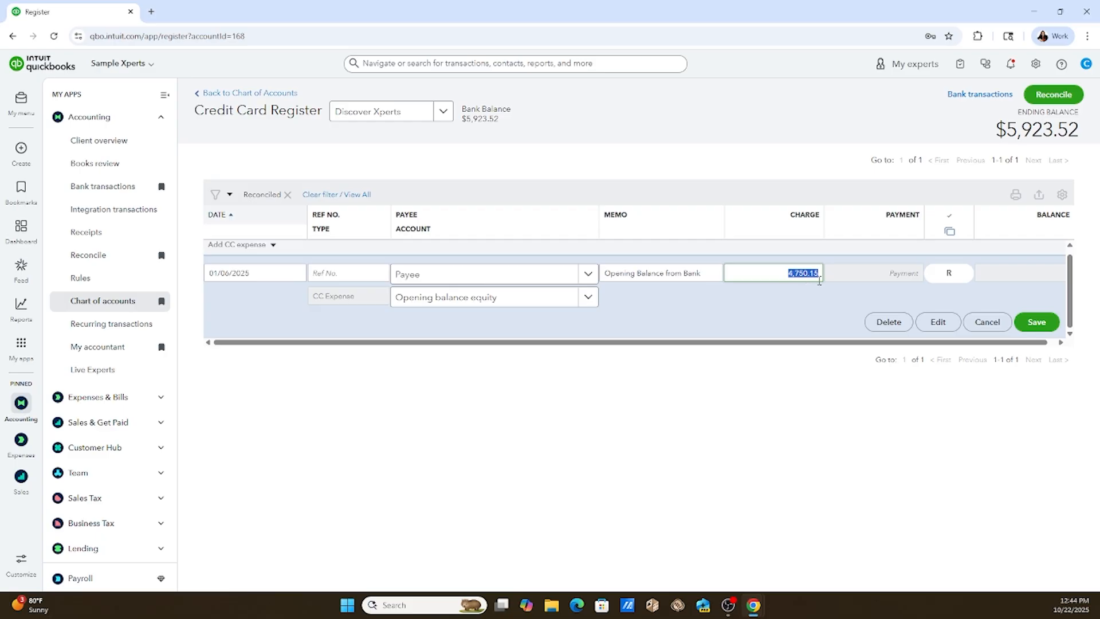
click(938, 321)
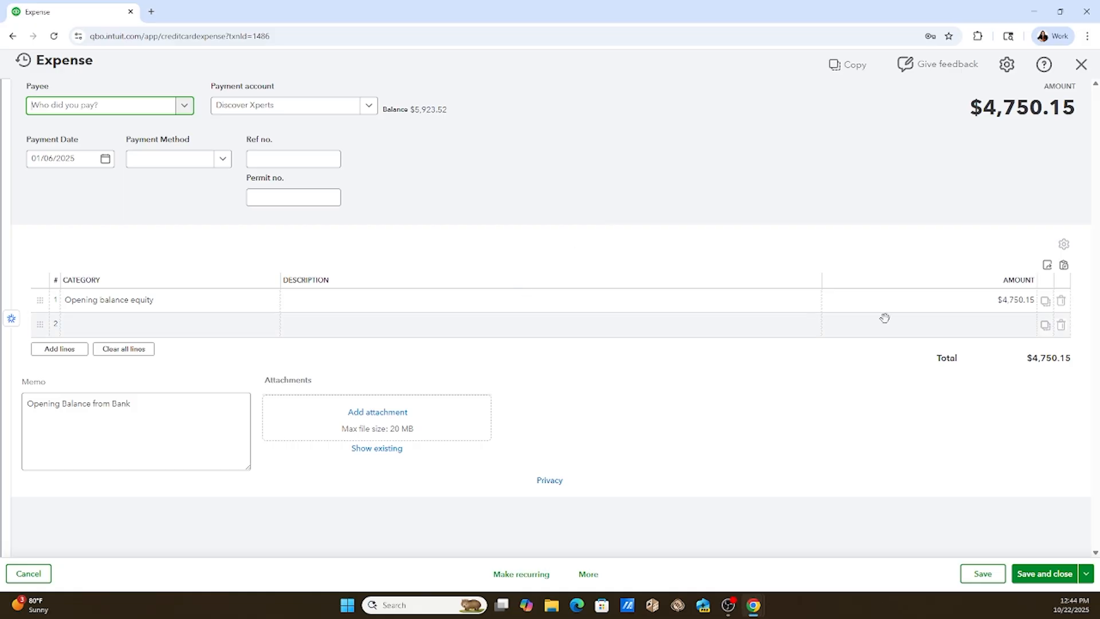
click(1009, 301)
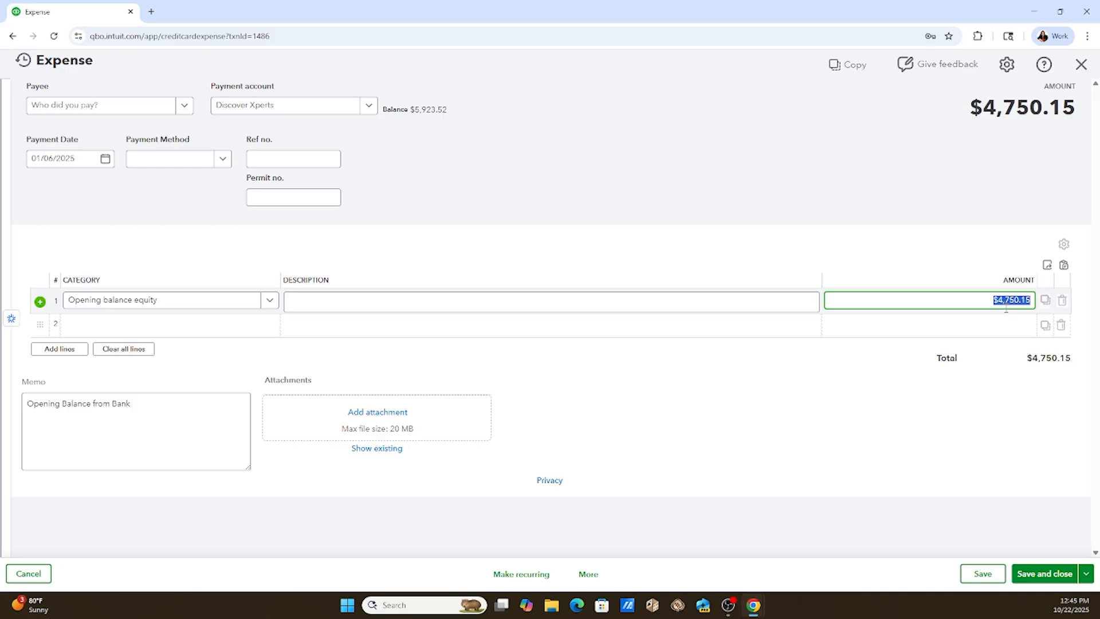
text(4817.23)
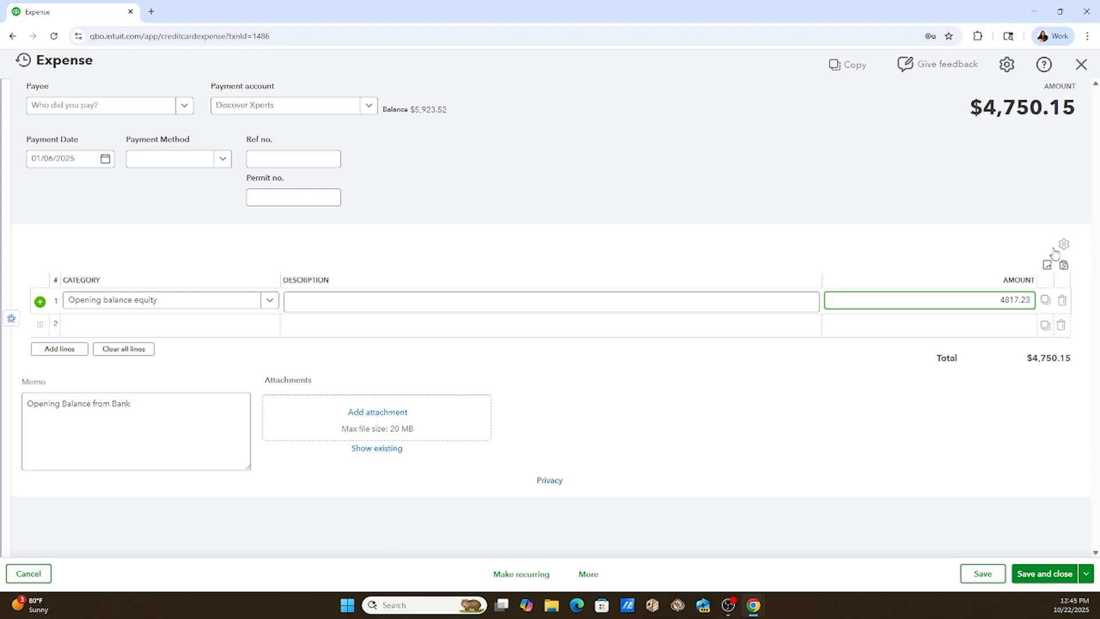
click(1032, 576)
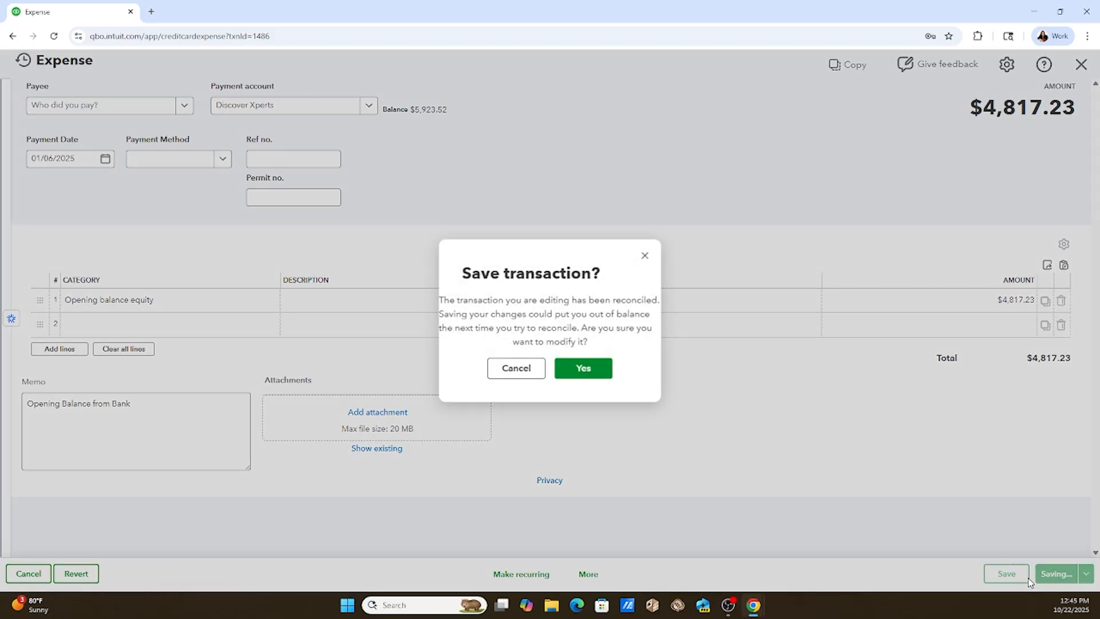
click(578, 367)
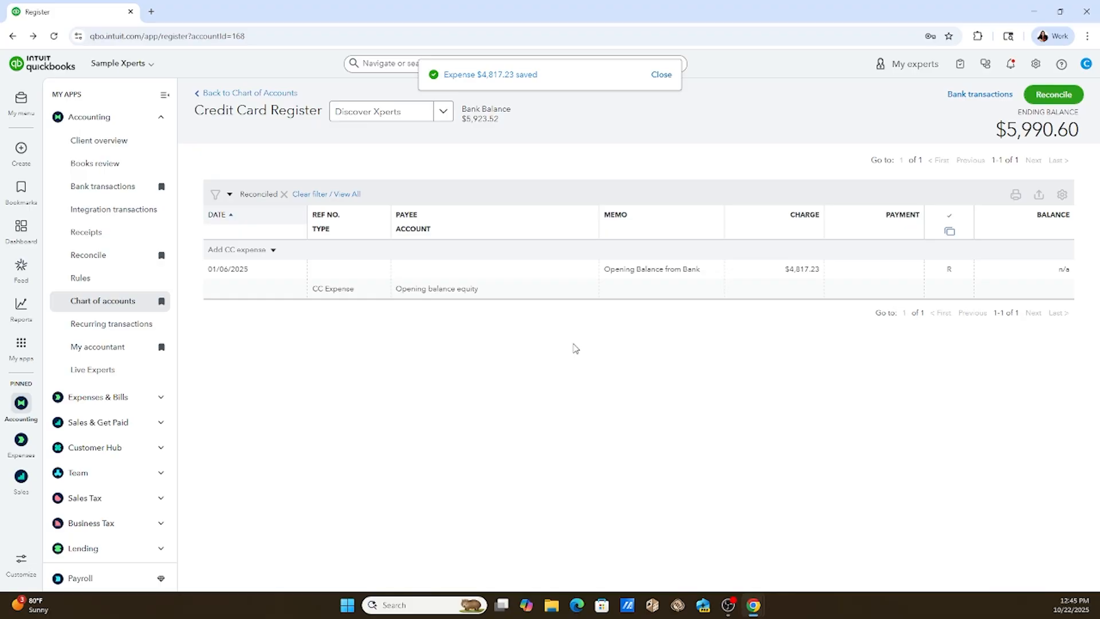
Return from the register to reconciling Discover Xperts and set the statement ending balance to 4533.06.
click(1055, 96)
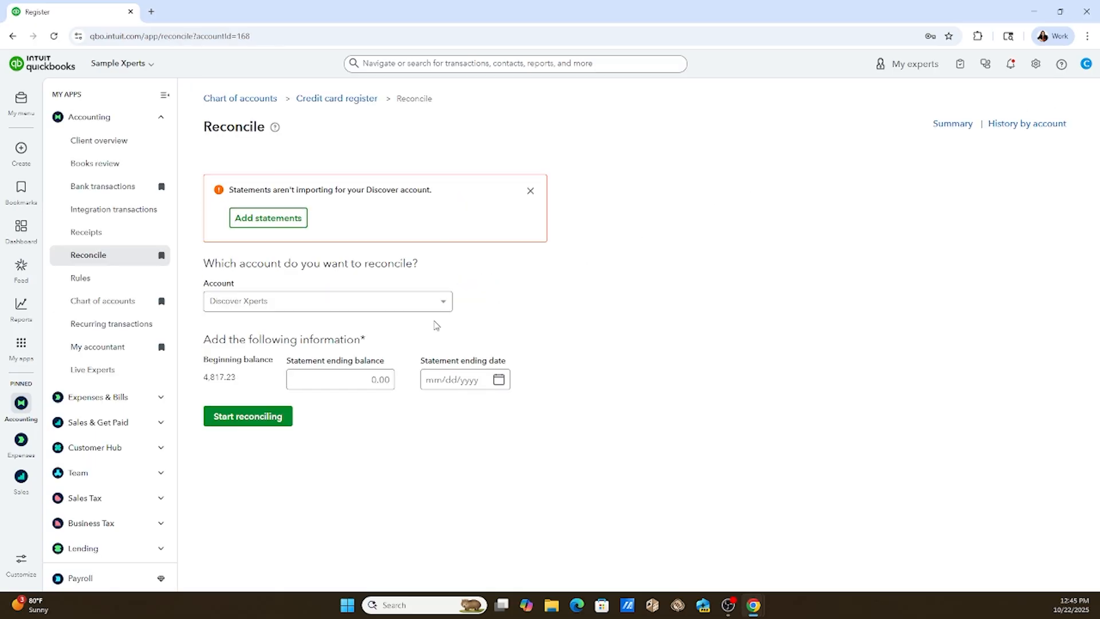
click(384, 380)
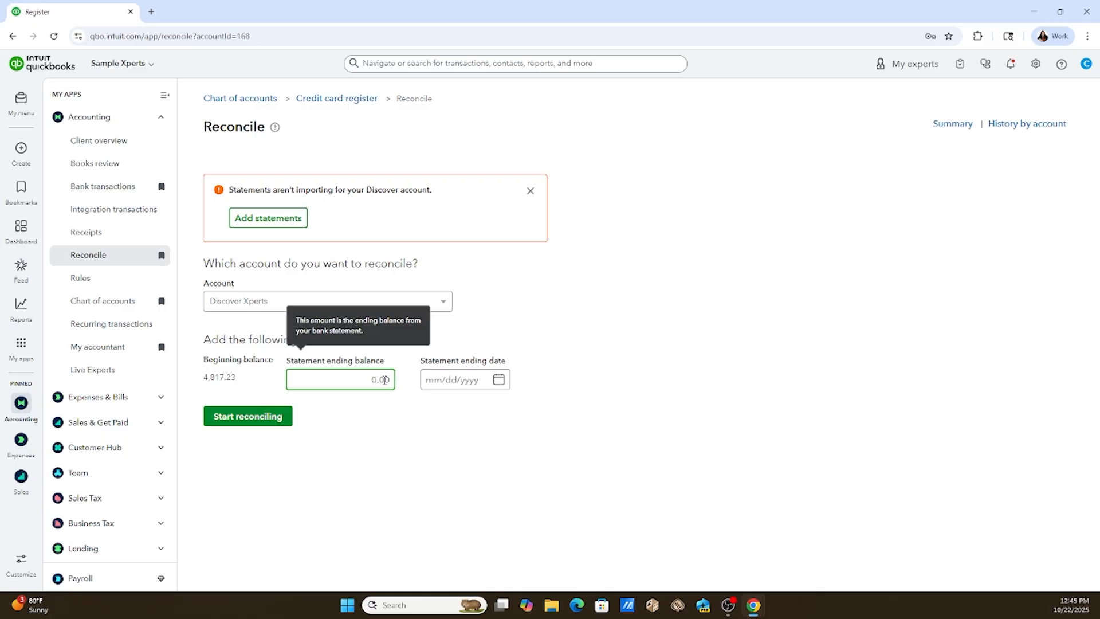
text(4533.06)
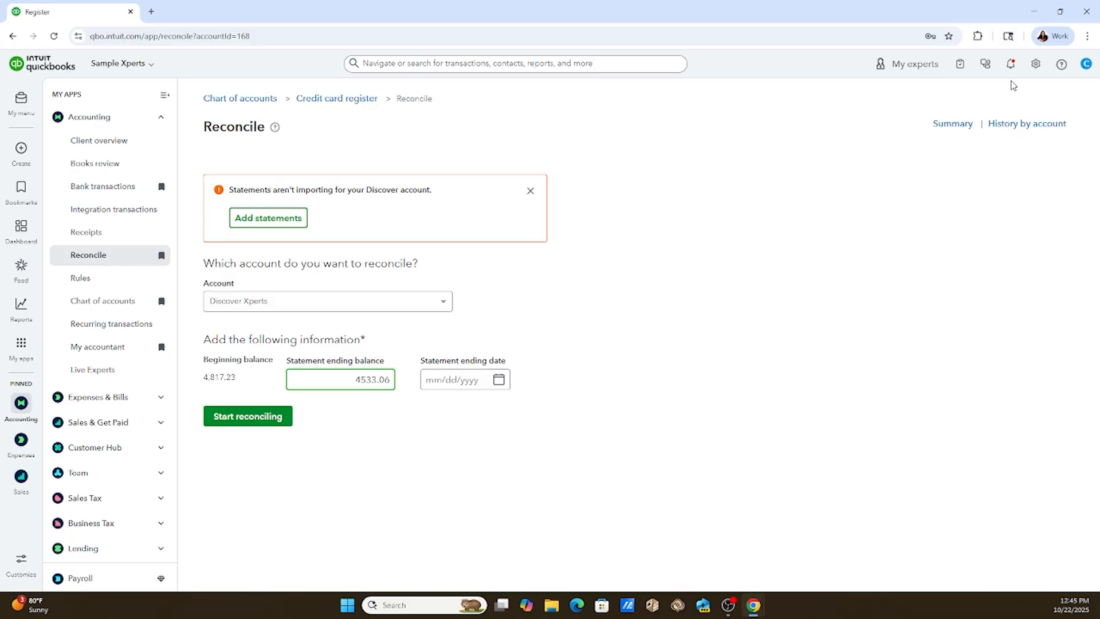
Set the statement ending date to 02/06/2025 and start the reconciliation.
click(498, 380)
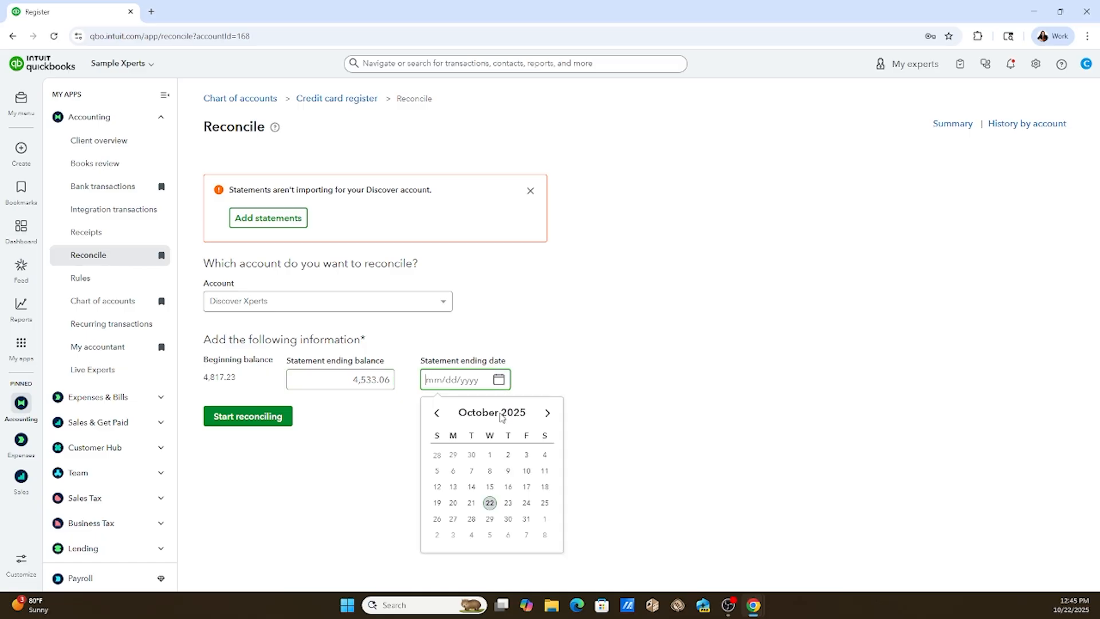
click(436, 413)
click(436, 413)
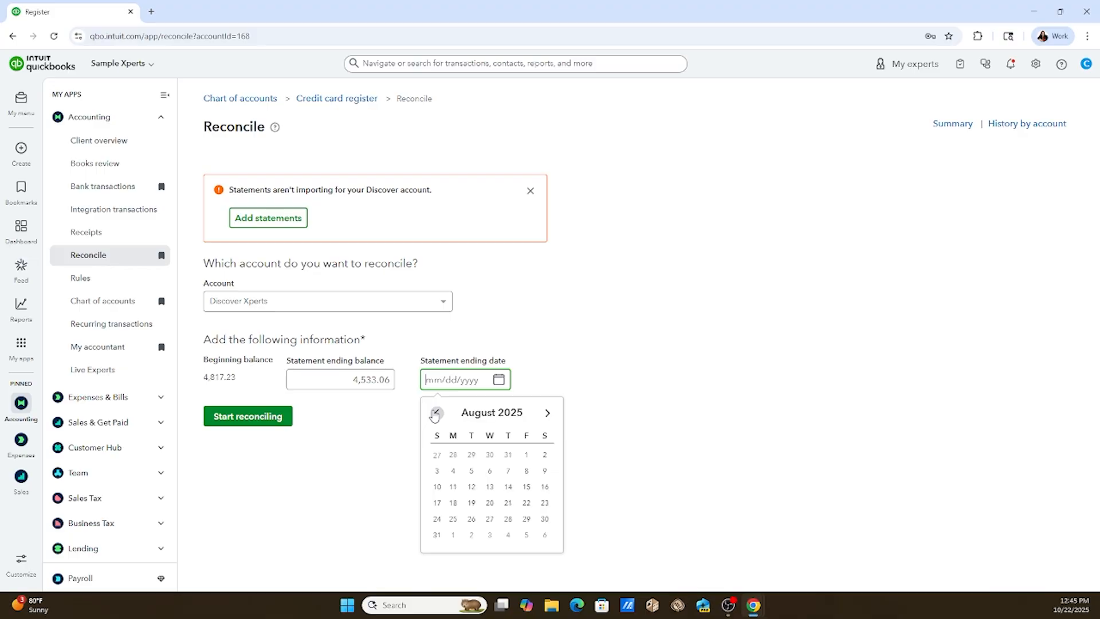
click(436, 413)
click(437, 413)
click(436, 413)
click(436, 413)
click(436, 413)
click(436, 413)
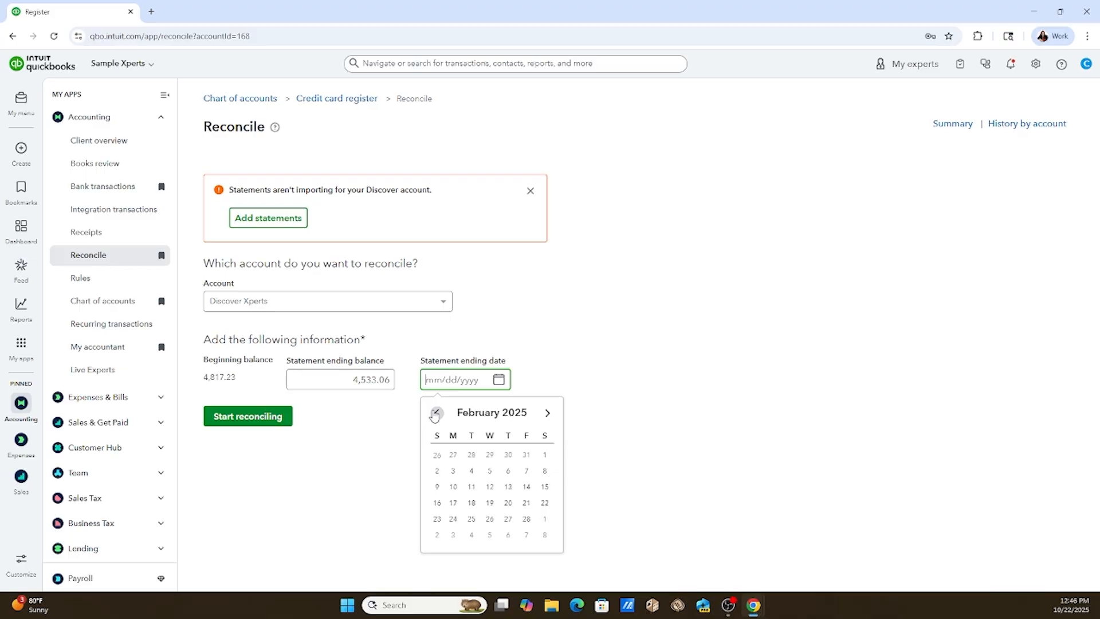
click(508, 471)
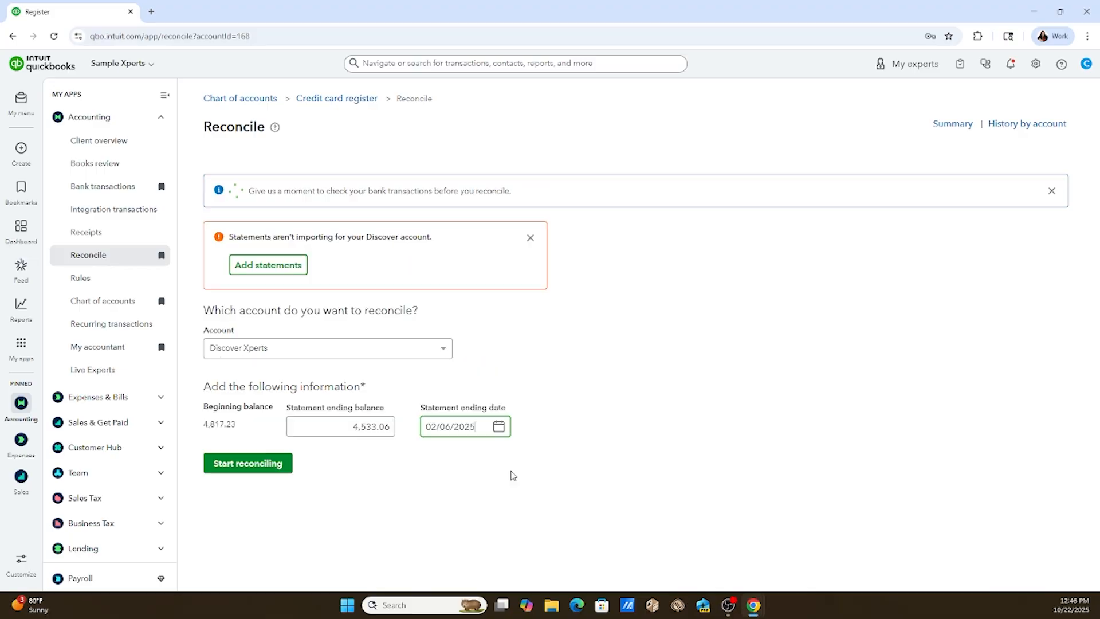
click(247, 464)
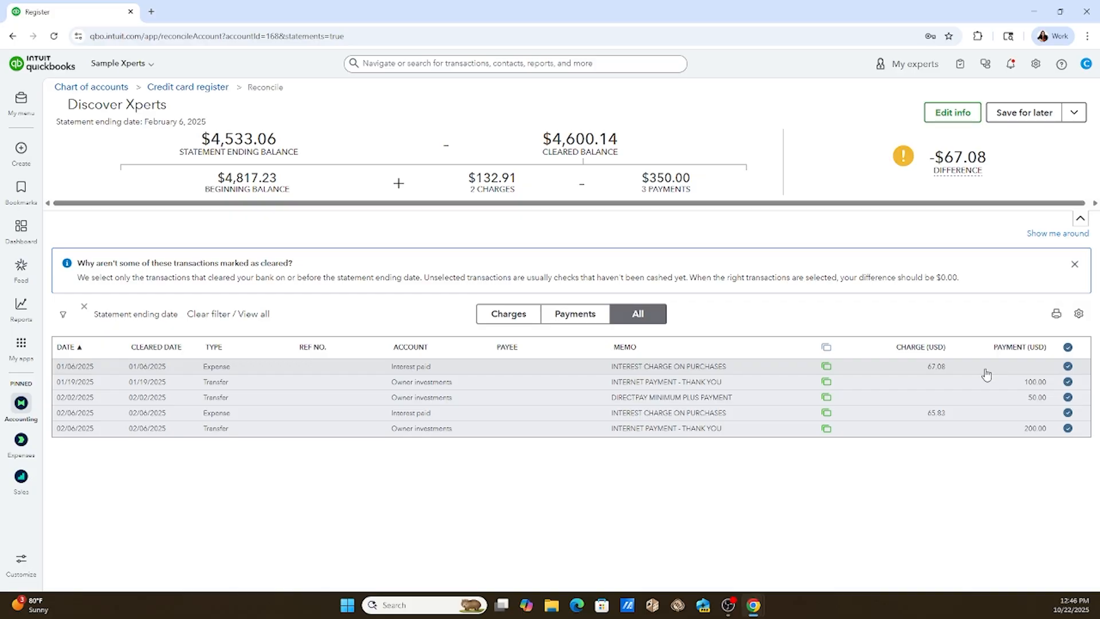
Unmark the 01/06/2025 interest charge of 67.08 as cleared, open its full expense record and delete it.
click(1068, 368)
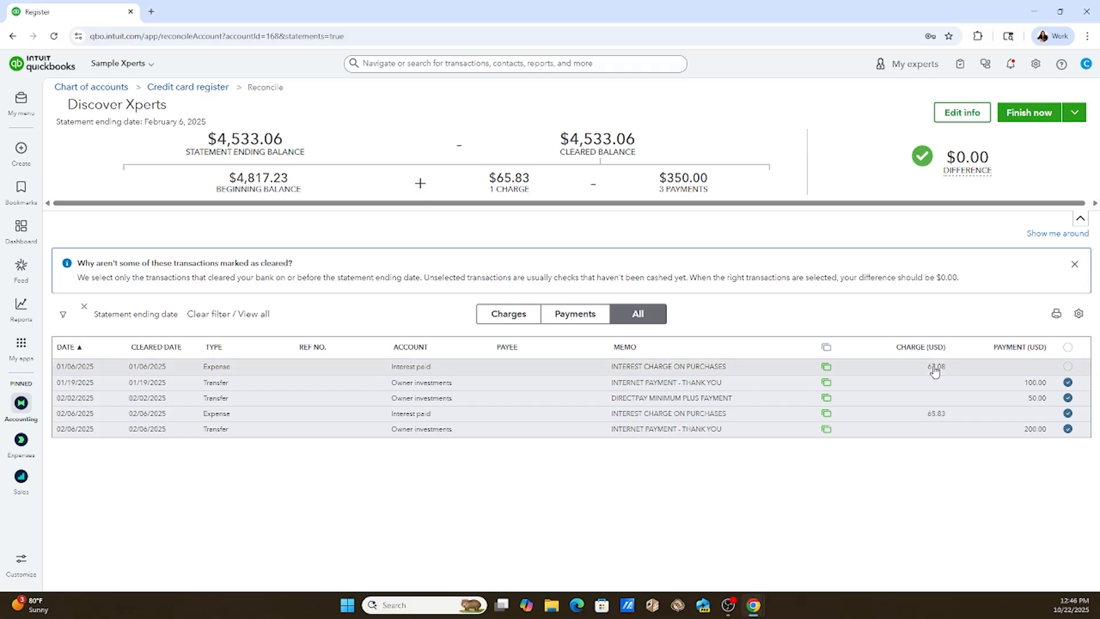
click(935, 370)
key(Escape)
click(943, 370)
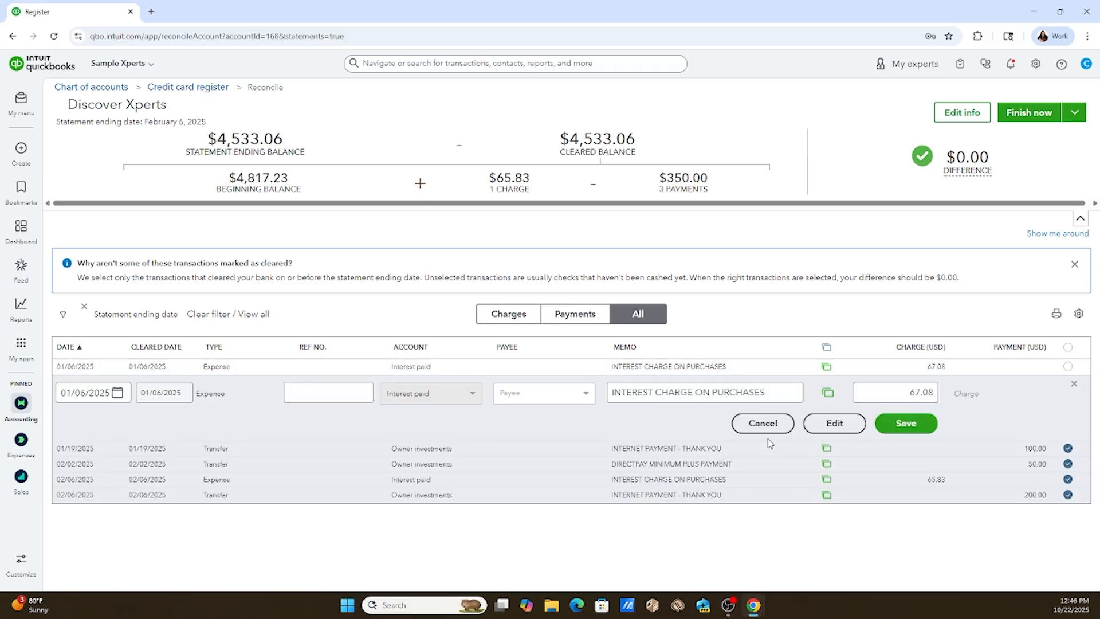
click(835, 423)
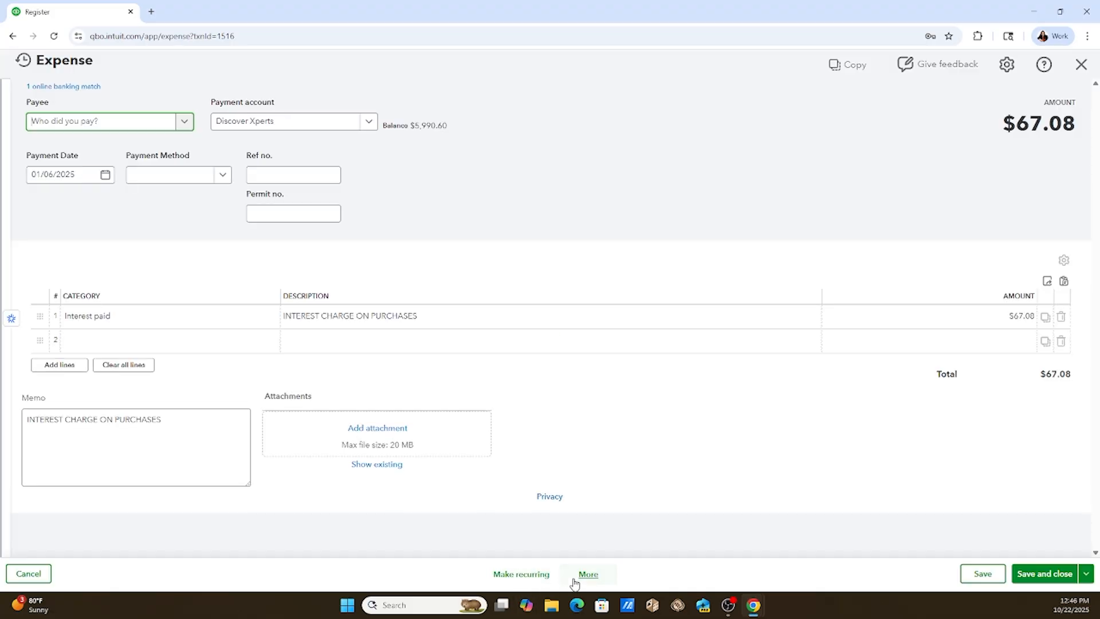
click(588, 574)
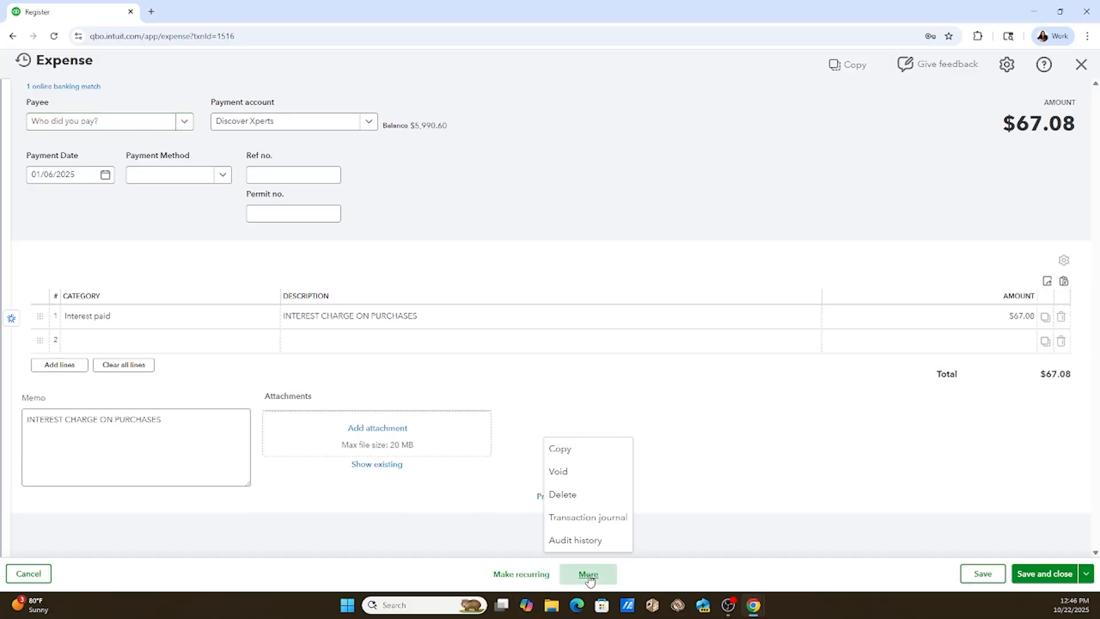
click(577, 495)
click(608, 351)
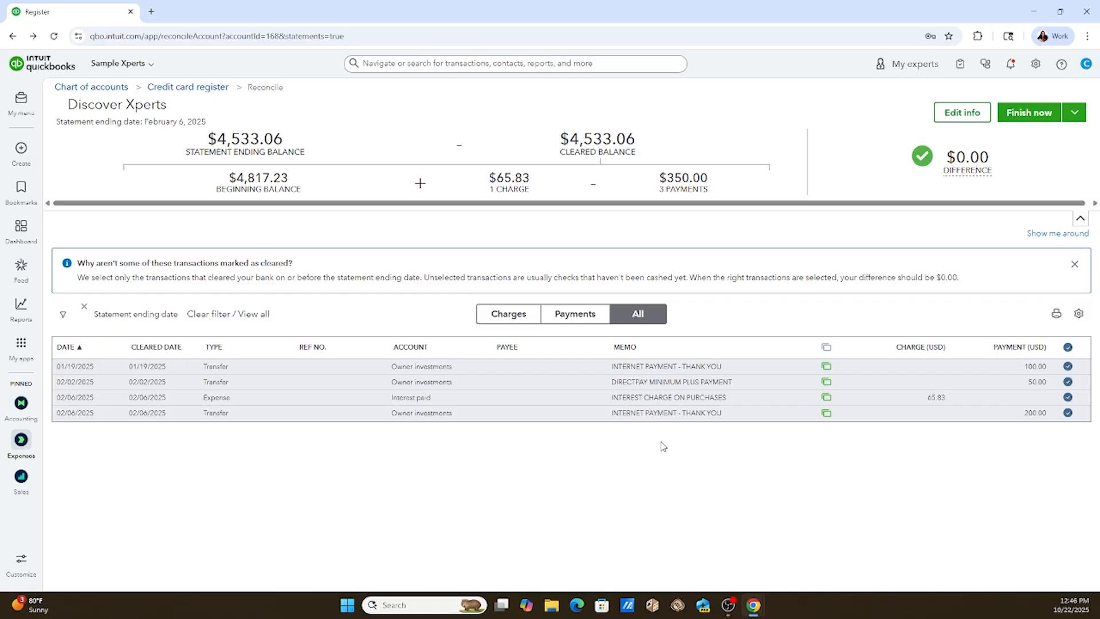
Unmark all listed transactions as cleared and limit the reconciliation list to payments.
mouse_move(950, 163)
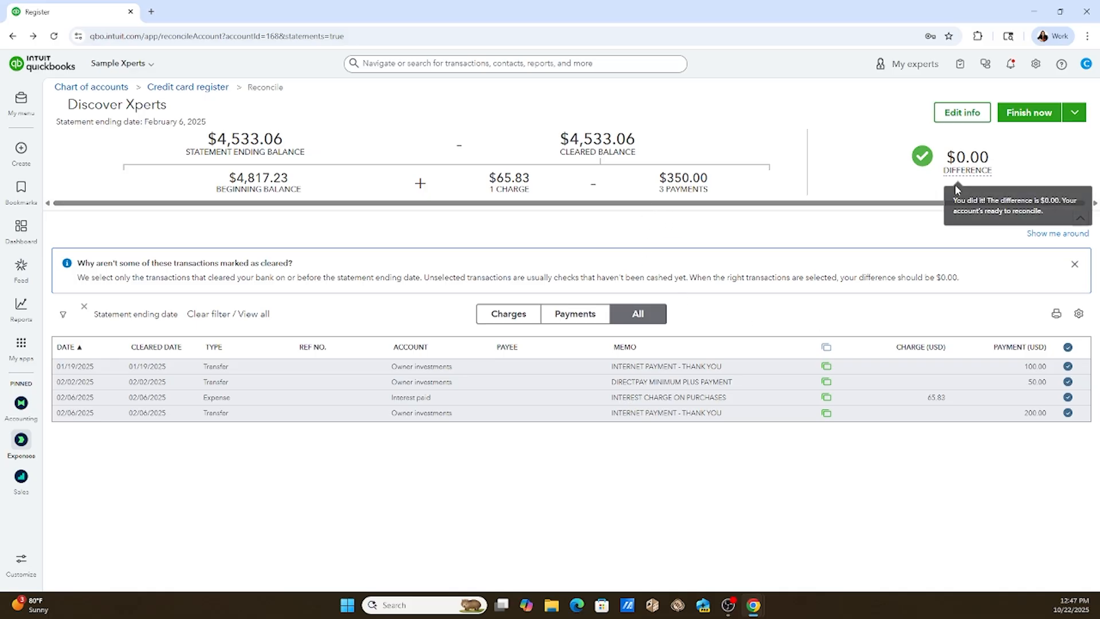
click(1069, 348)
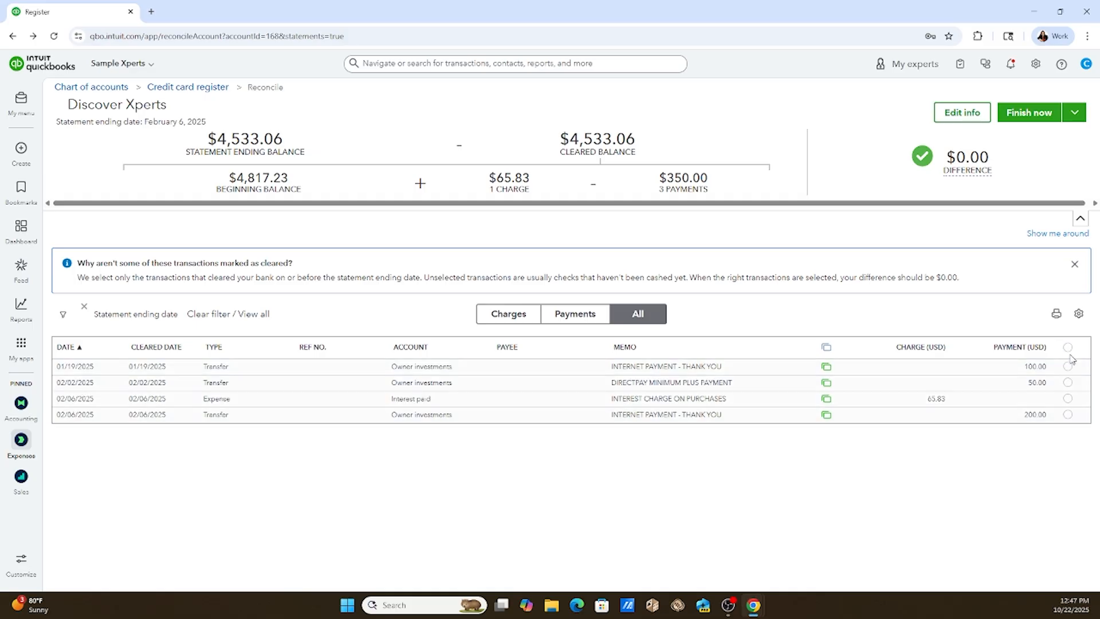
click(567, 314)
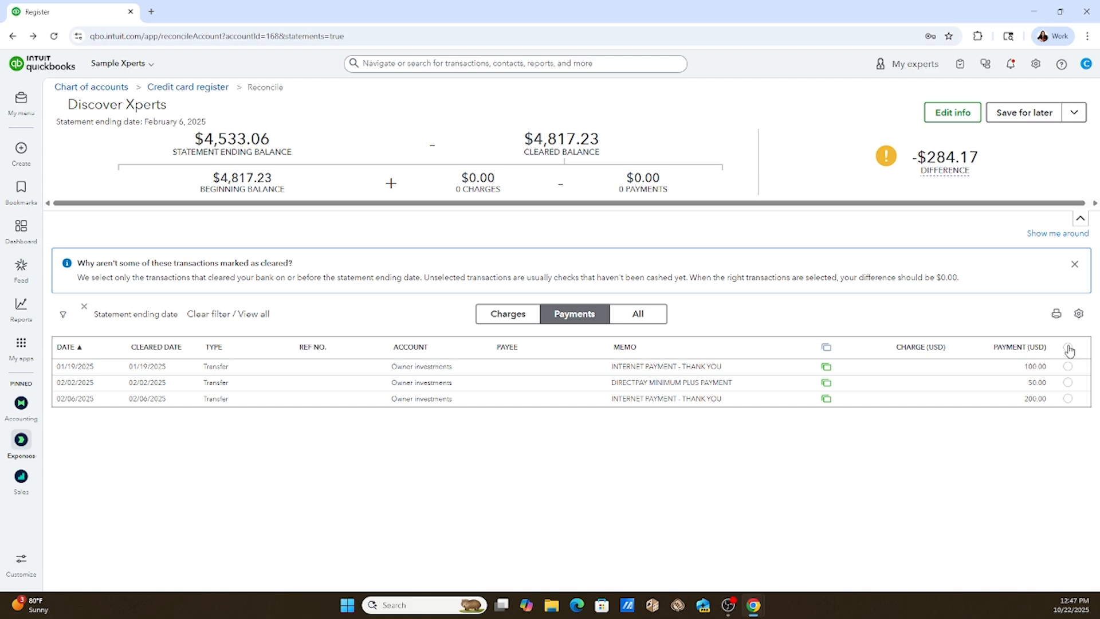
Mark the 100.00, 50.00 and 200.00 payments and the 65.83 interest charge on purchases as cleared.
click(1067, 366)
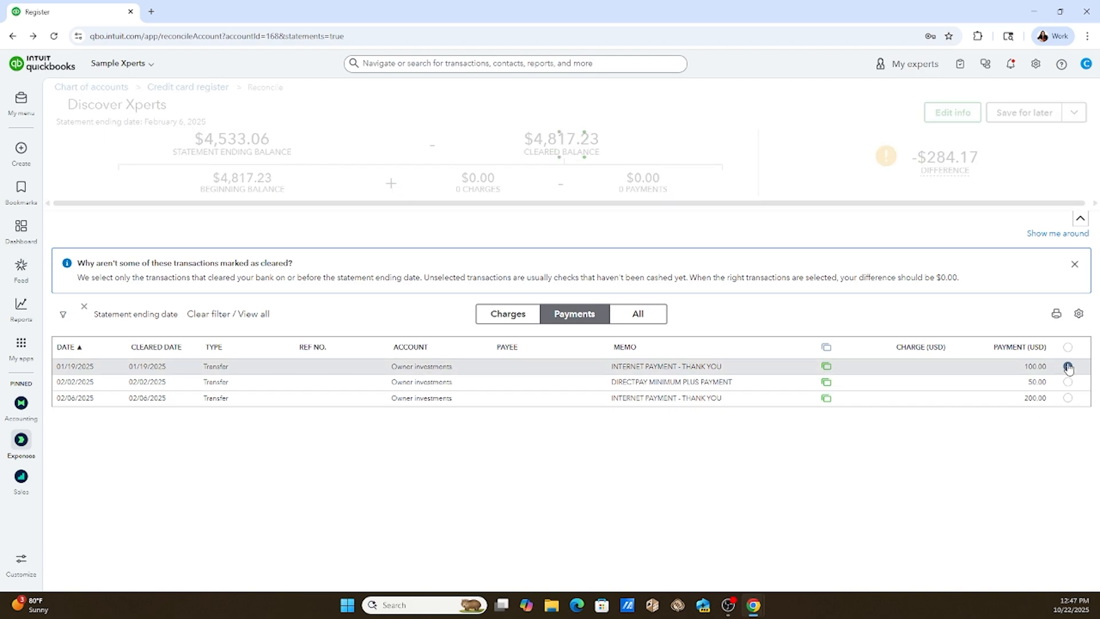
click(1068, 383)
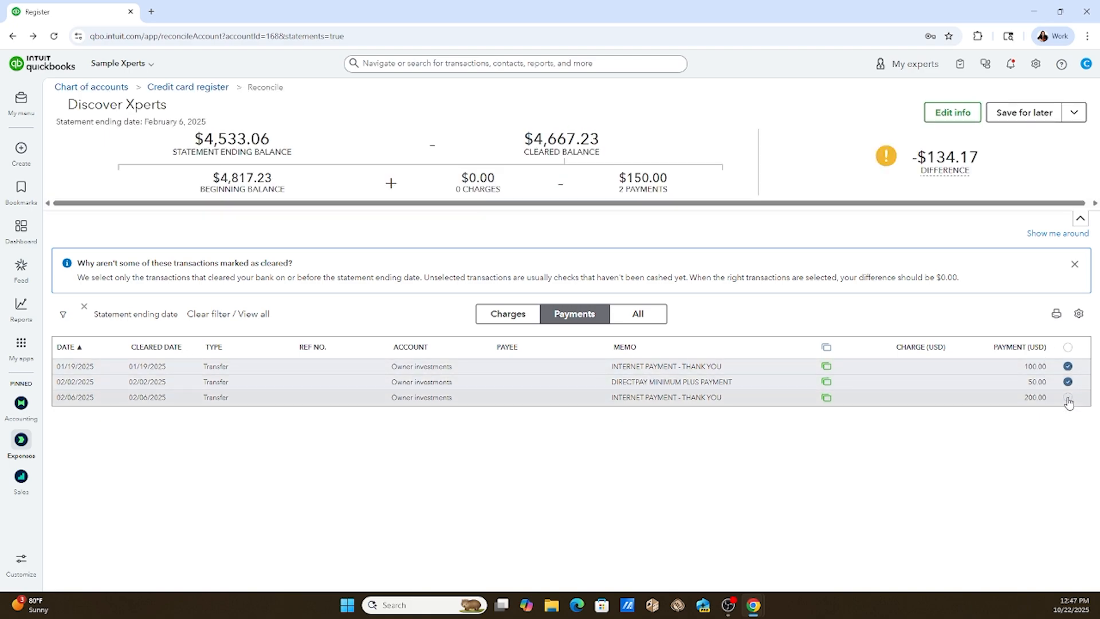
click(1068, 399)
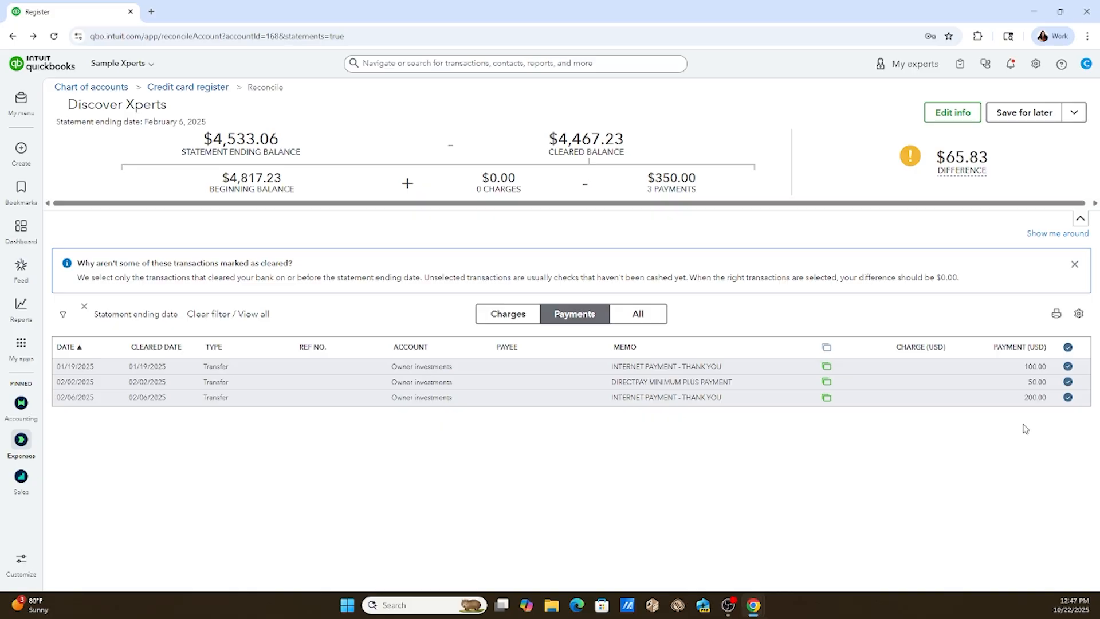
click(526, 312)
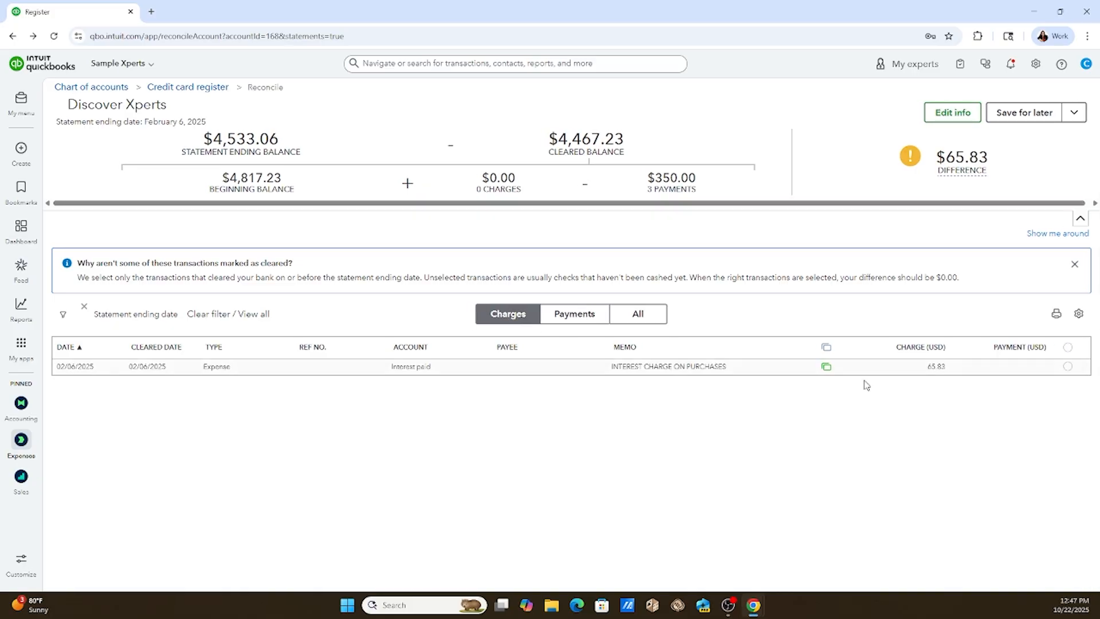
click(1068, 366)
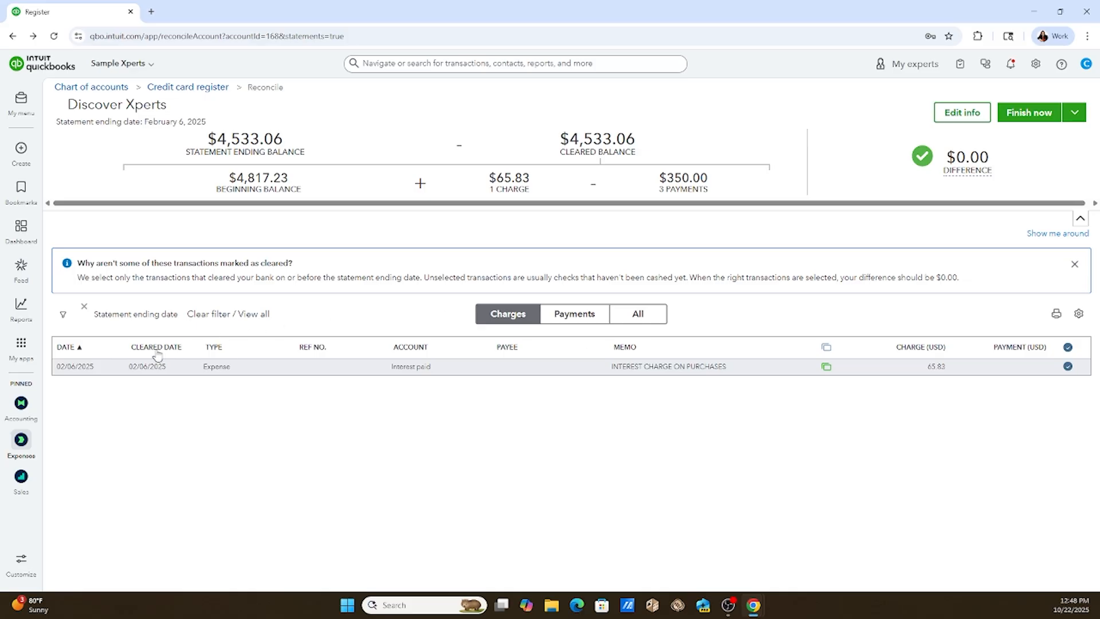
Review the payments list, keeping all three payments marked as cleared, and finish the Discover Xperts reconciliation.
click(80, 350)
click(576, 317)
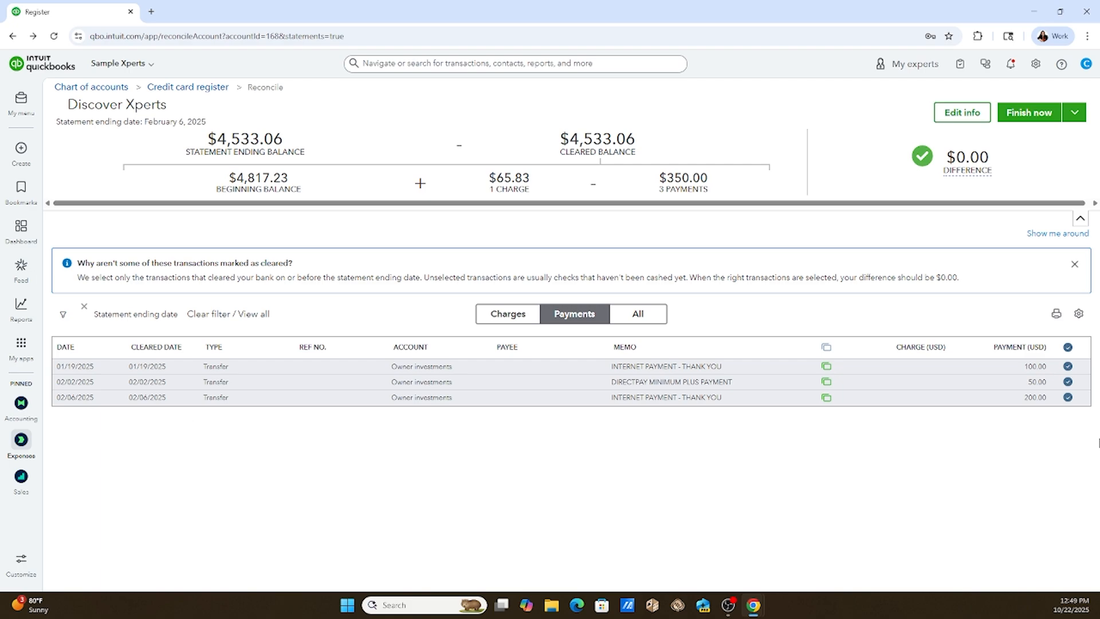
click(1069, 398)
click(1069, 398)
click(1049, 117)
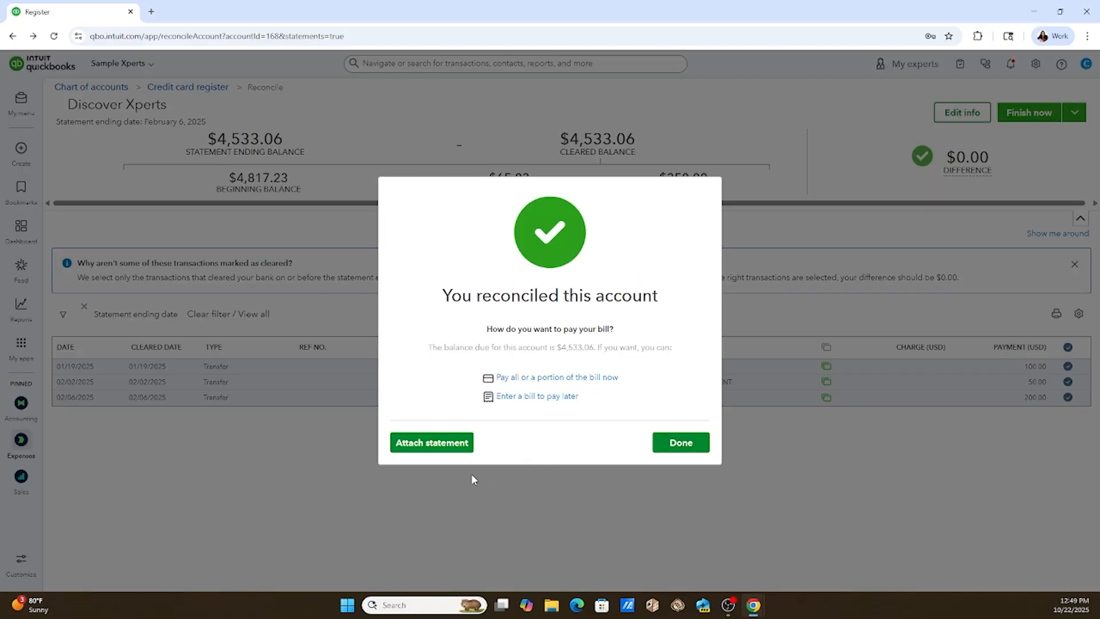
Examine the statement attachment area without uploading a file and the extra report actions for the 02/06/2025 reconciliation.
click(440, 442)
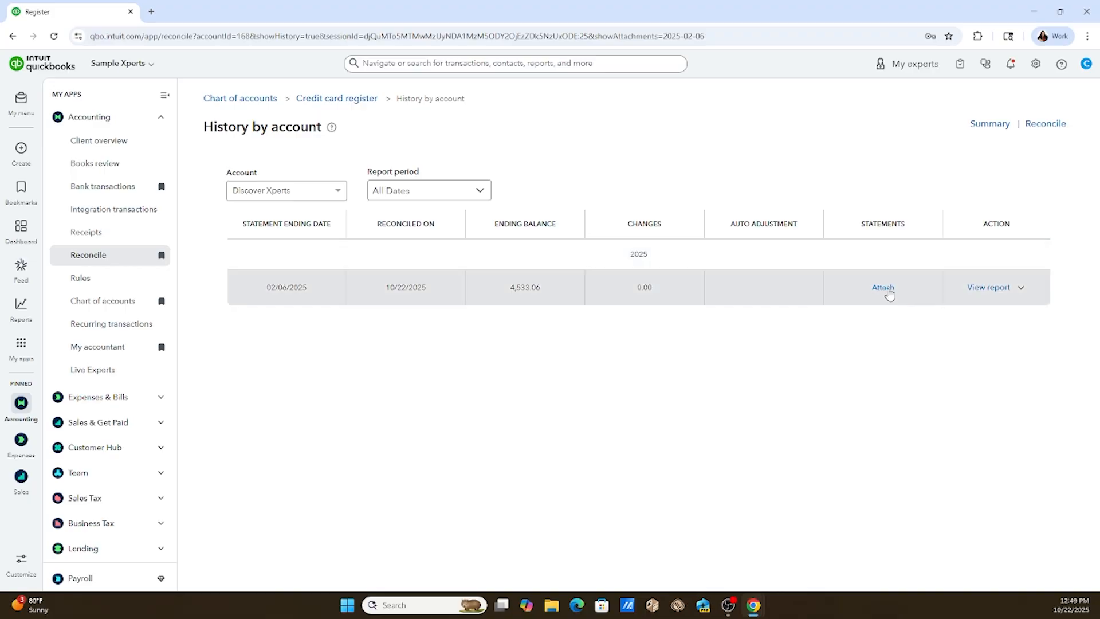
click(883, 287)
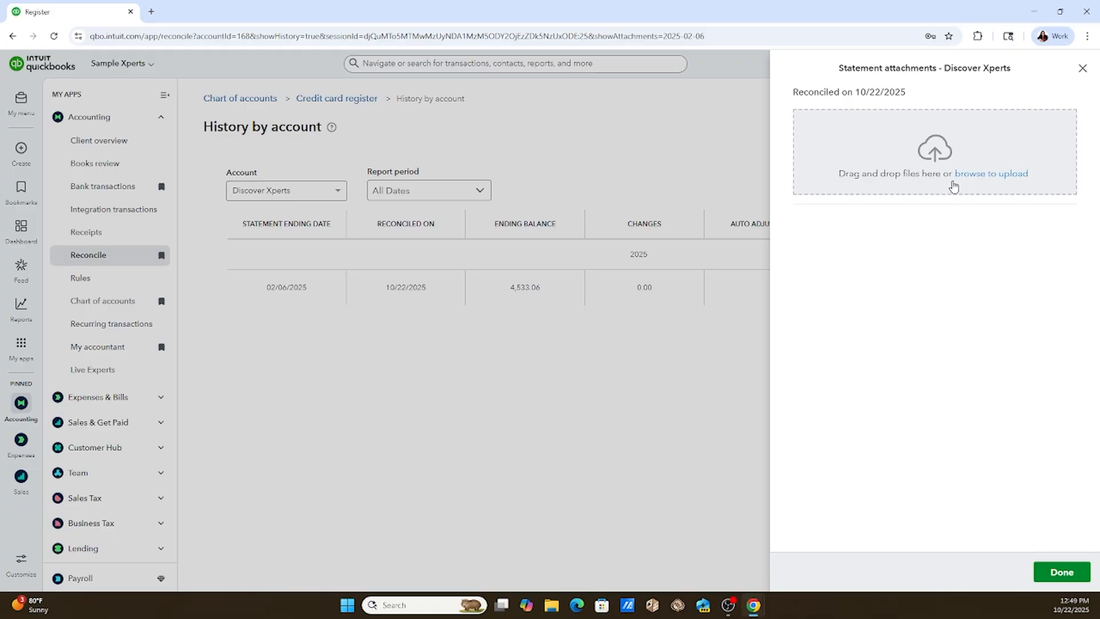
click(1082, 69)
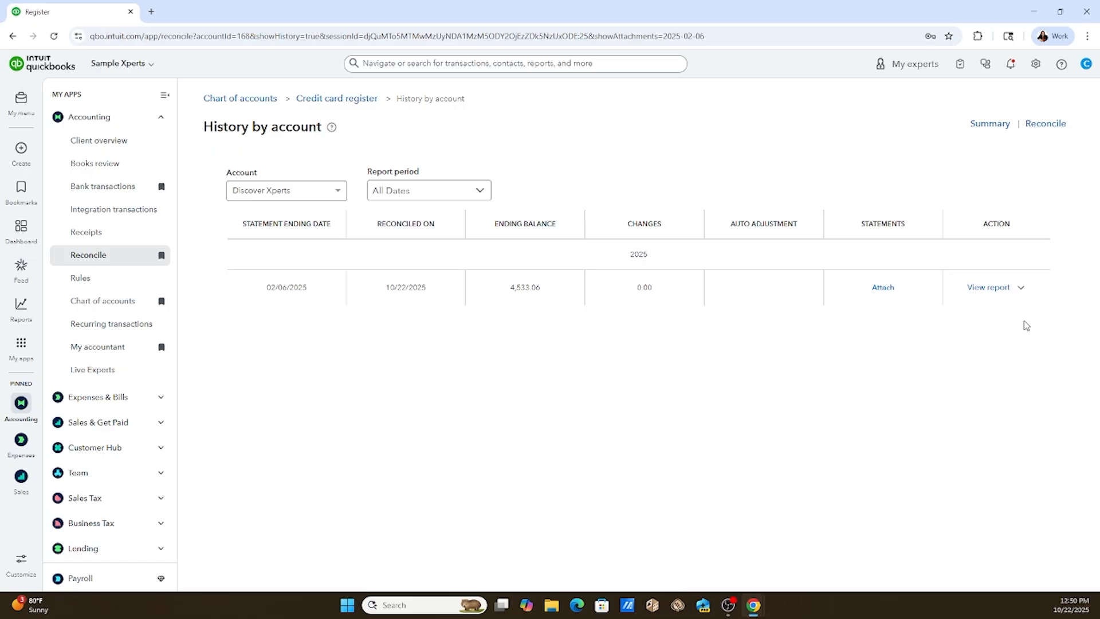
click(1022, 288)
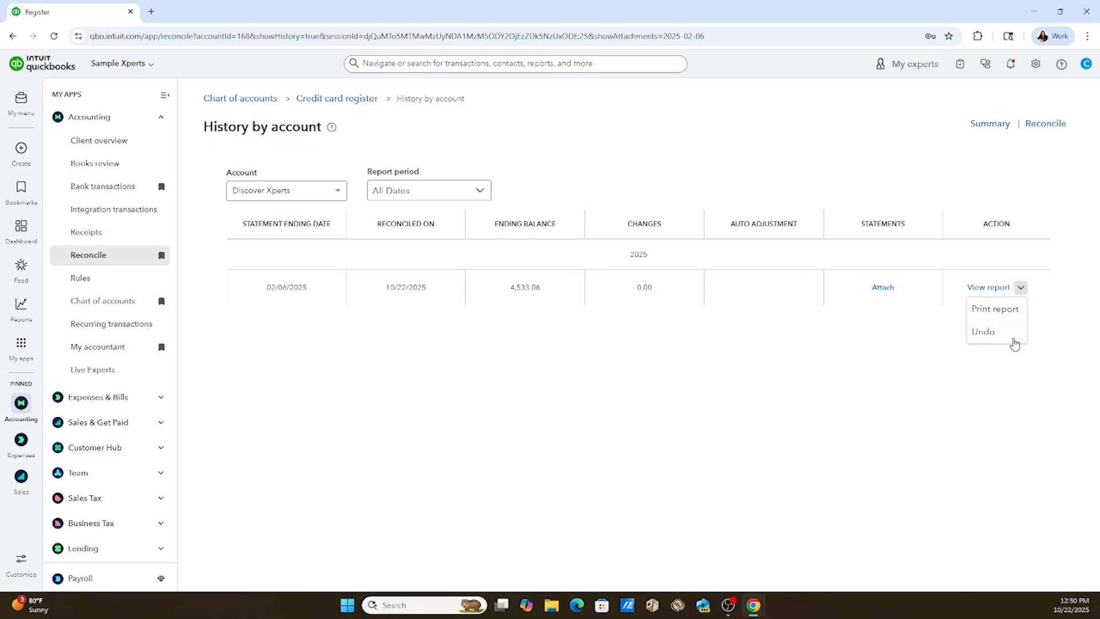
click(1042, 371)
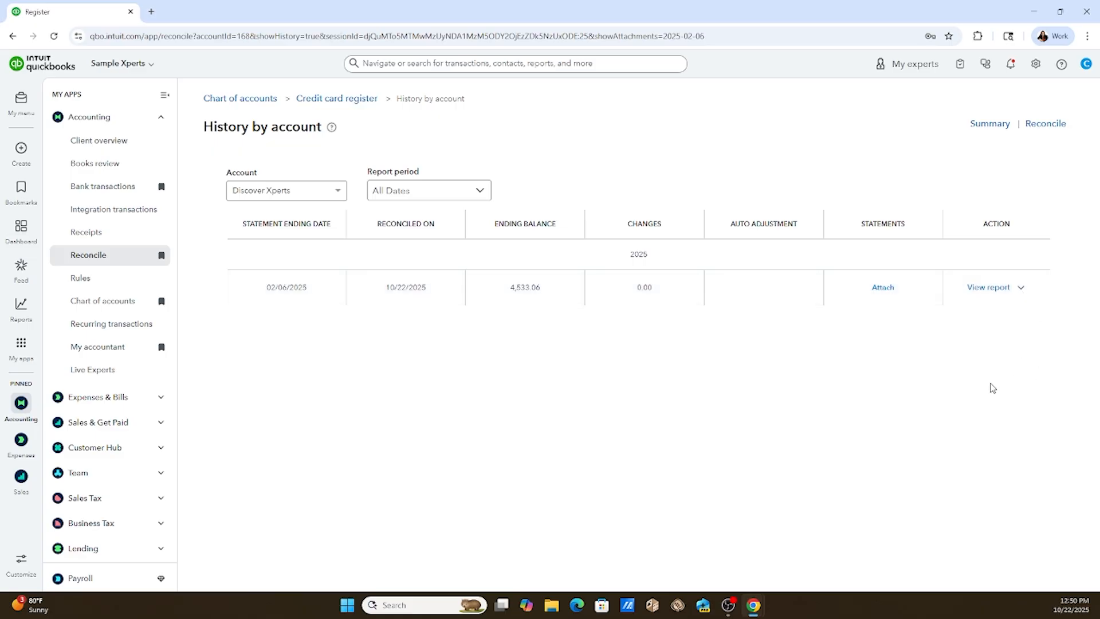